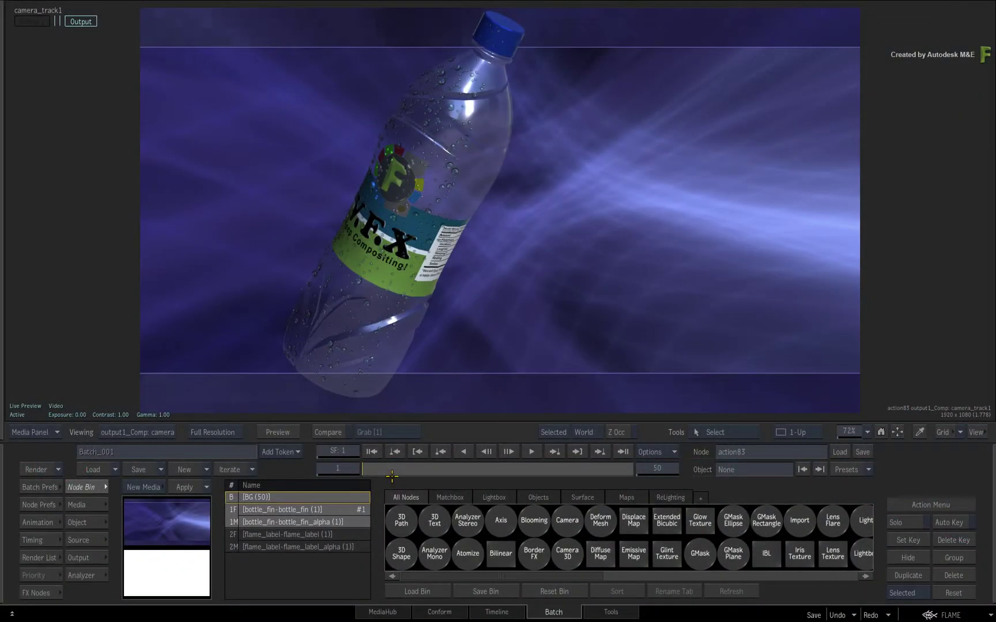
Step: Scrub the bottle animation to frame 50 and show the Action schematic beside the result with projector2 selected
mouse_move(363, 468)
left_mouse_down()
mouse_move(612, 445)
mouse_move(399, 480)
mouse_move(520, 470)
mouse_move(637, 446)
mouse_move(424, 456)
mouse_move(618, 439)
mouse_move(435, 461)
mouse_move(543, 461)
mouse_move(375, 466)
mouse_move(634, 454)
left_mouse_up()
key("alt+2")
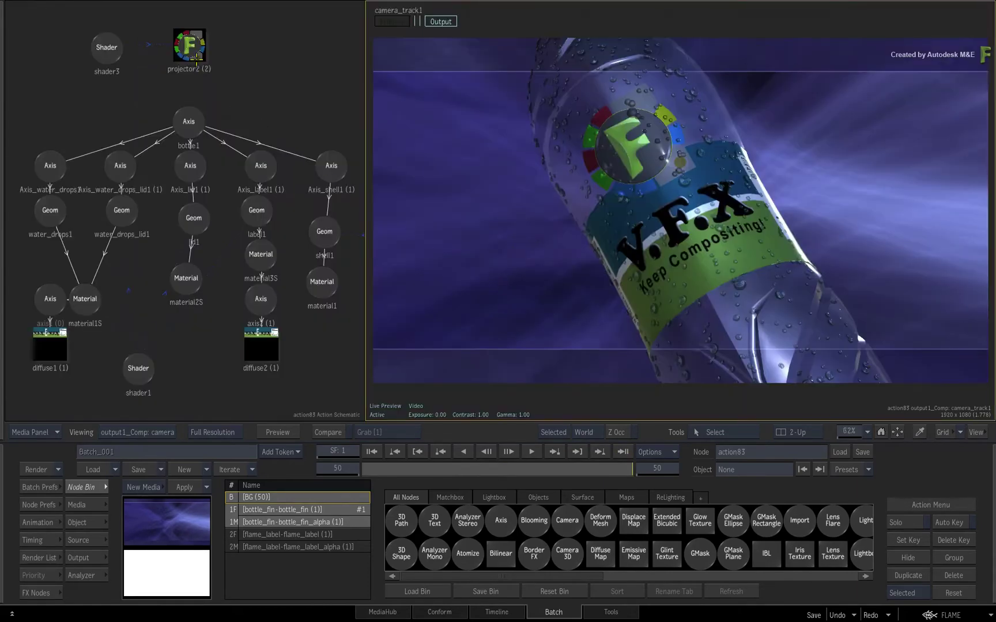
left_click(190, 45)
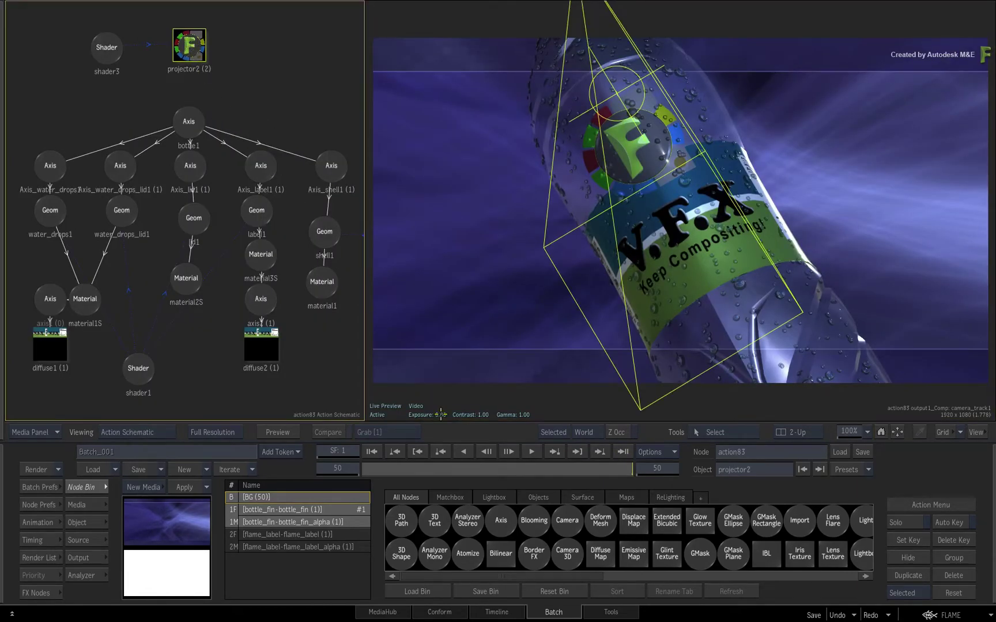
Step: Toggle projector2's visibility at frame 46 to compare the bottle with and without the projected logo, leaving the projector shown
mouse_move(612, 466)
left_mouse_down()
mouse_move(486, 475)
mouse_move(580, 465)
mouse_move(352, 468)
mouse_move(611, 469)
left_mouse_up()
key("h")
key("h")
key("h")
key("h")
key("h")
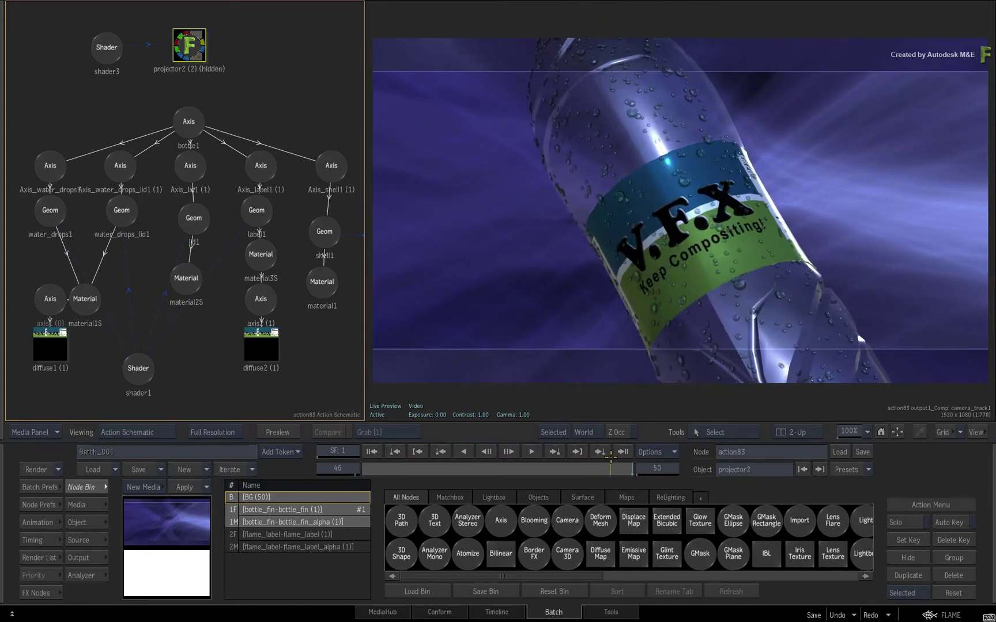
key("h")
left_click(293, 96)
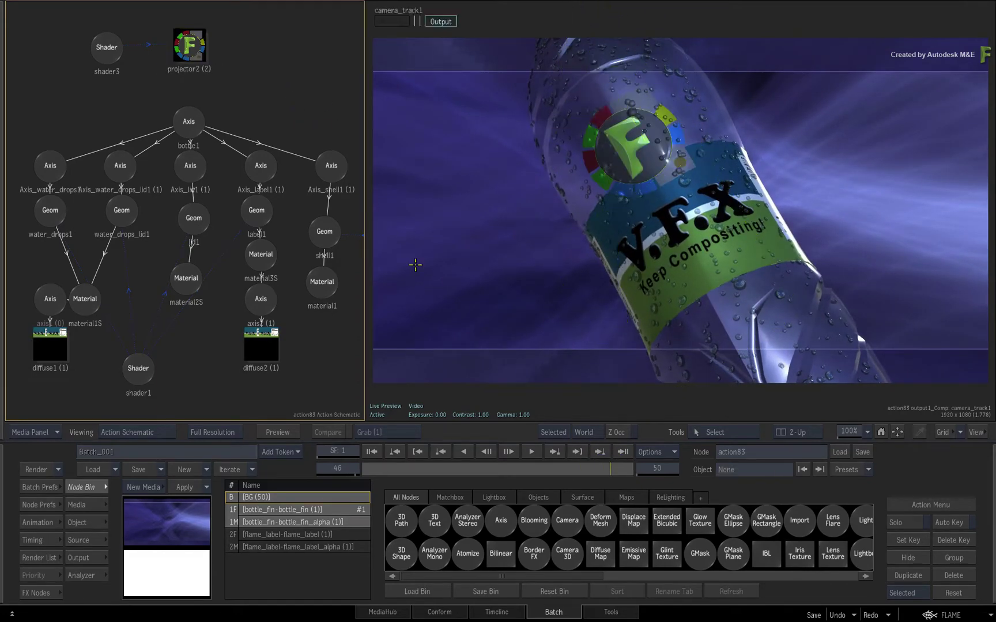
Step: Review the composite in a single viewport up to frame 50, check the Batch schematic and reopen action83
left_click_drag(625, 468, 613, 426)
key("alt+1")
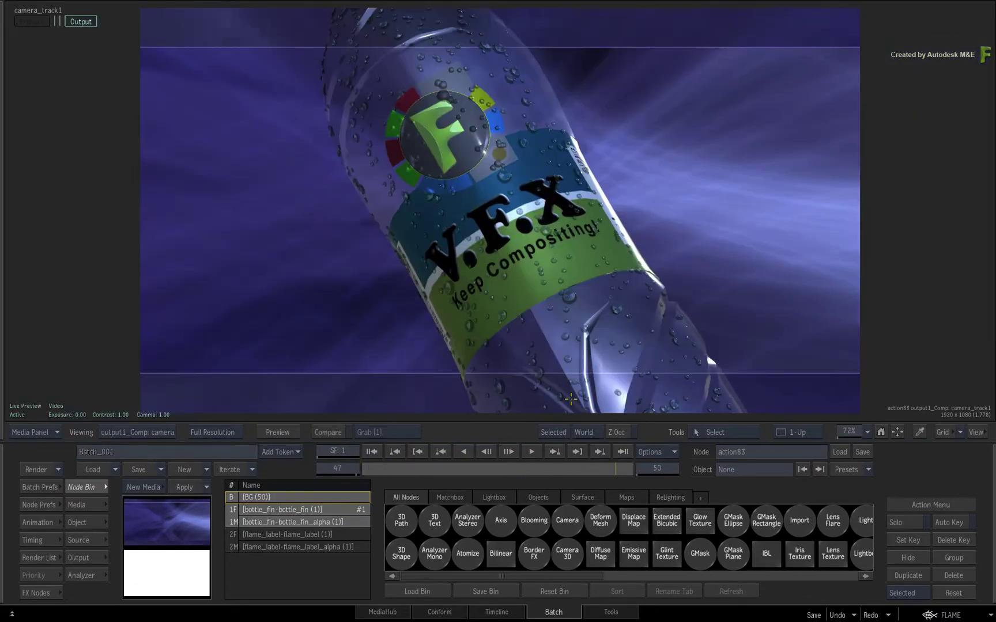
left_click_drag(632, 473, 656, 455)
key("F1")
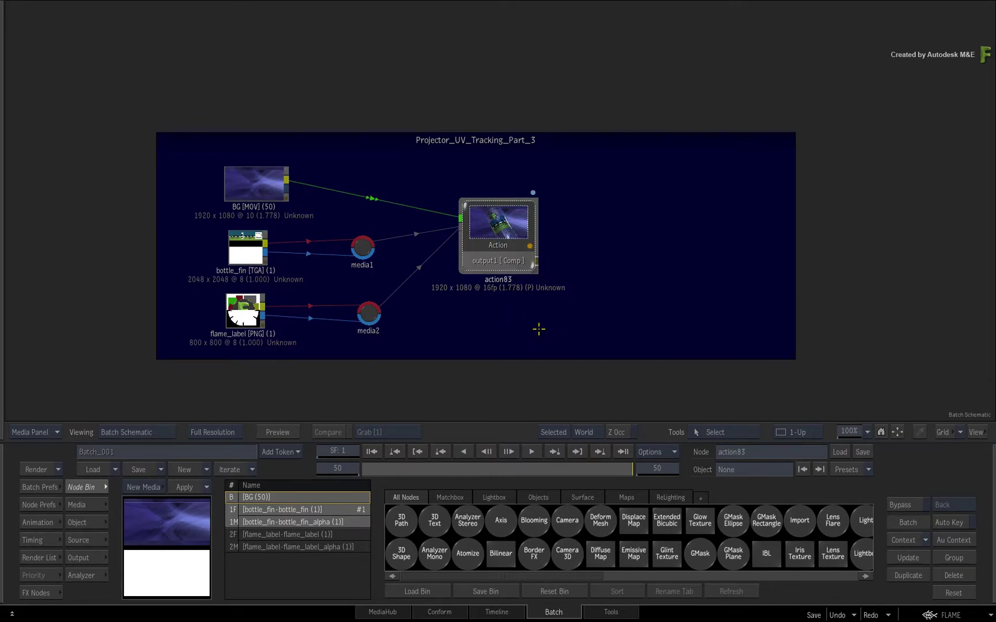
left_click(497, 223)
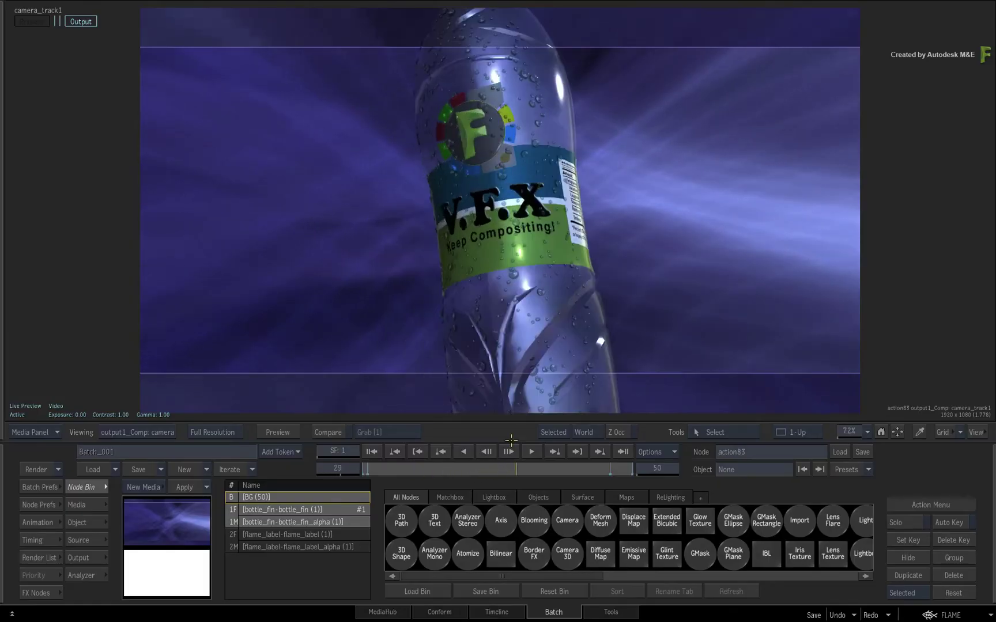
Step: Show the Action schematic beside the result, select projector2 and turn the viewport icons off
key("alt+2")
left_click_drag(247, 155, 168, 125)
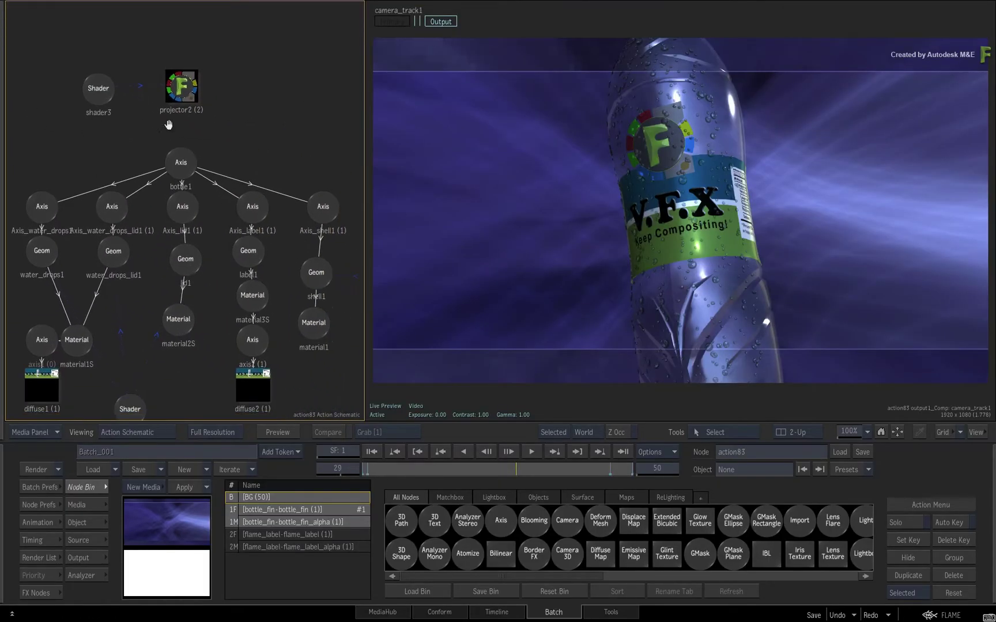
left_click(191, 92)
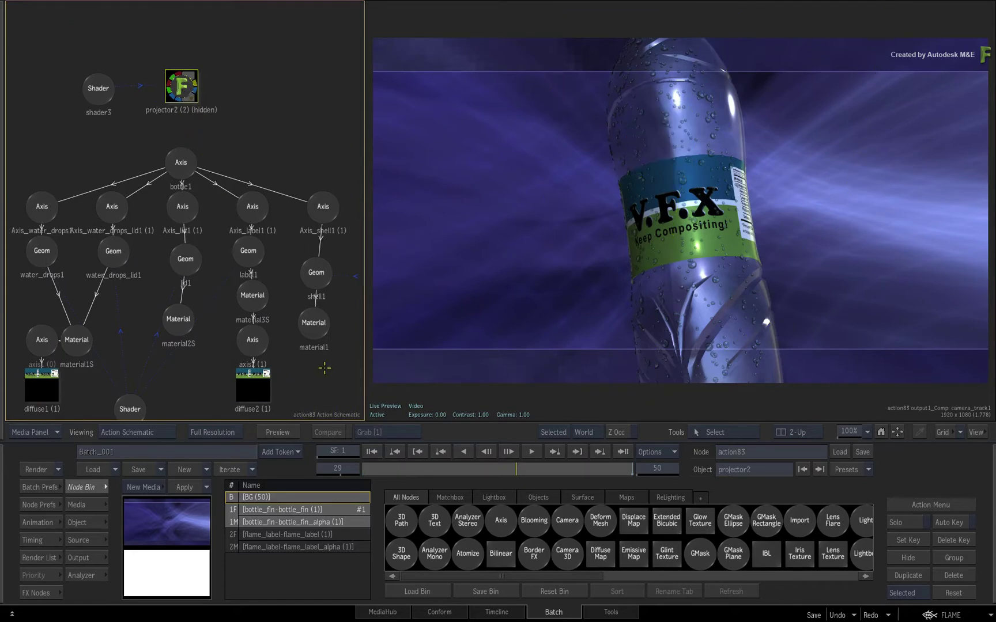
key("ctrl+i")
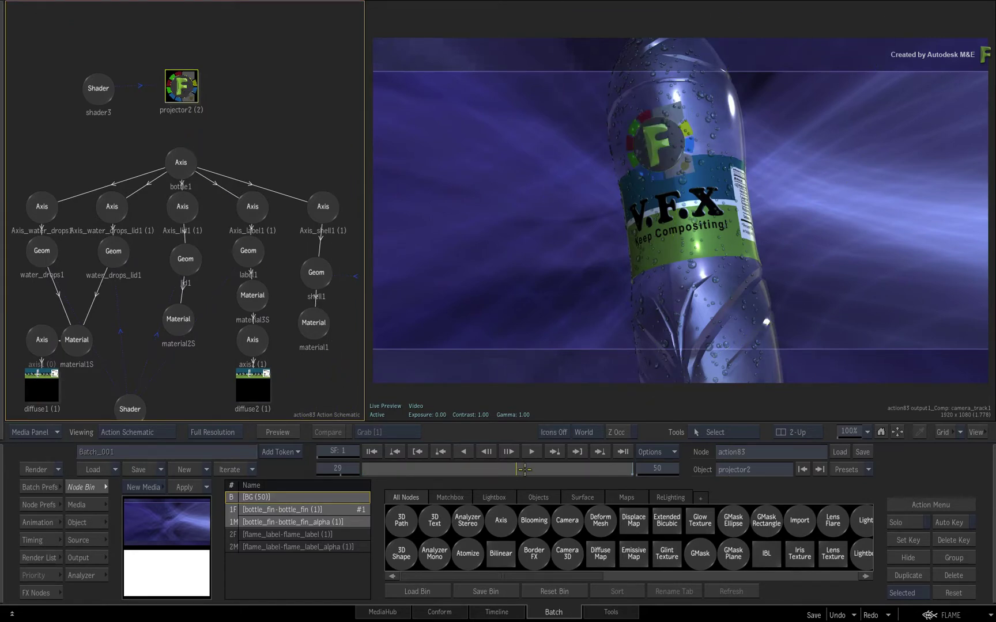
Step: Compare the bottle with projector2 hidden and shown at frames 25 and 50, leaving the projector shown
left_click_drag(525, 470, 493, 478)
key("h")
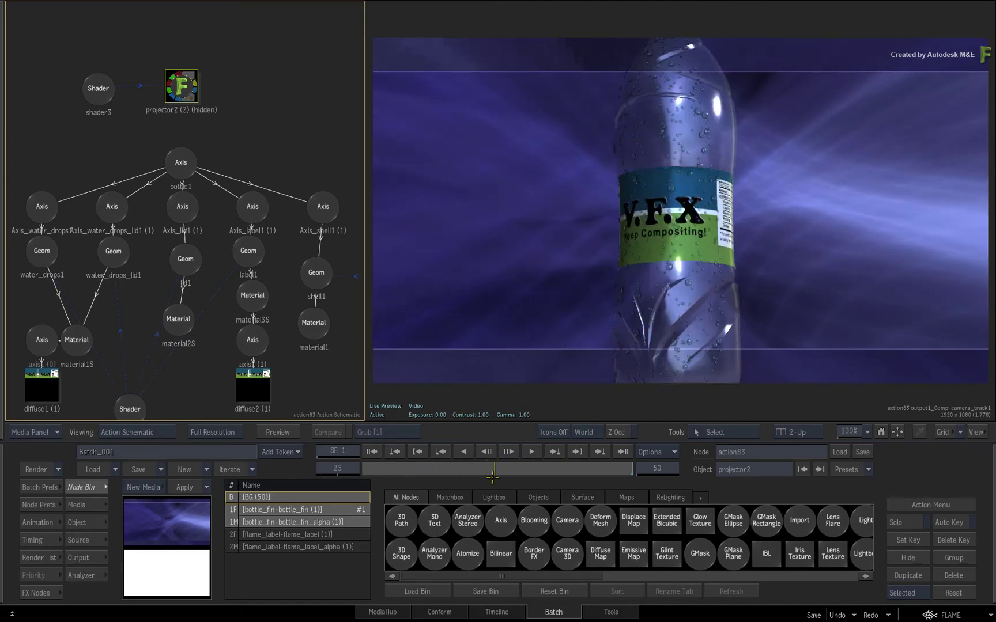
key("h")
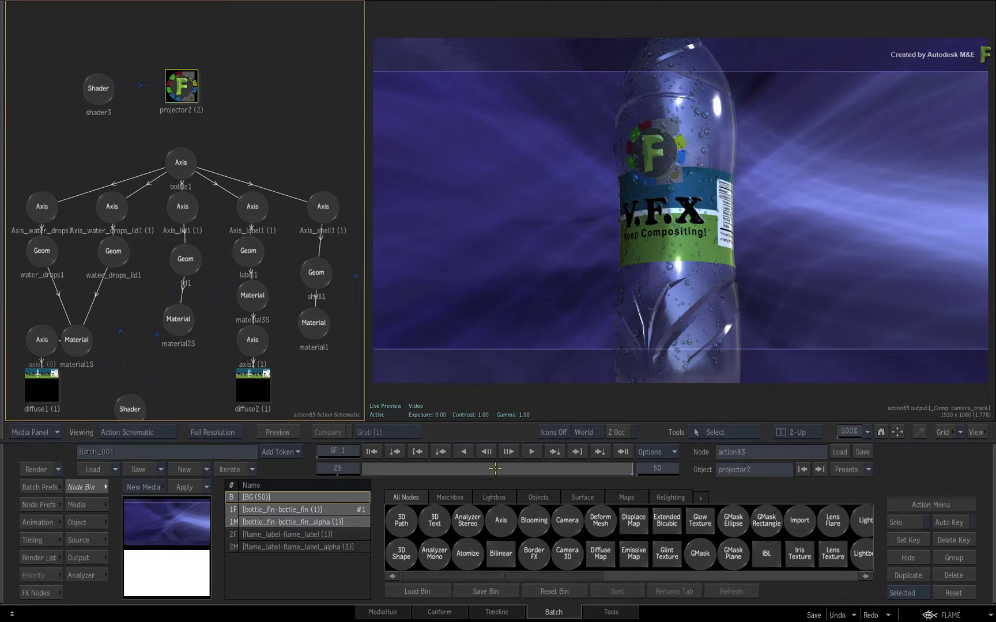
left_click_drag(495, 469, 649, 465)
key("h")
key("h")
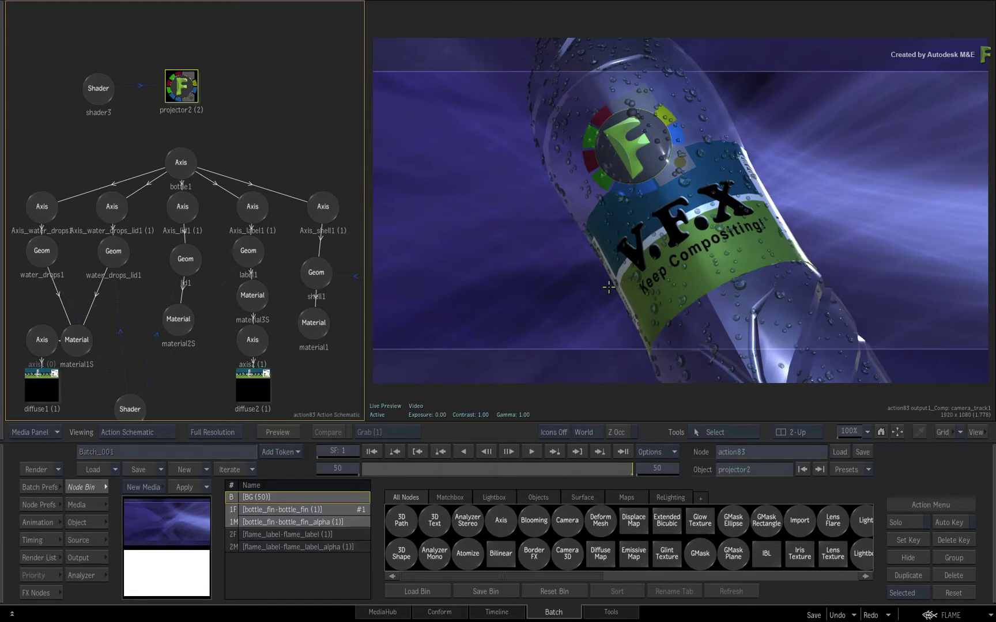
Step: Show the composite in a single viewport and scrub through the animation to examine the logo on the bottle
left_click(582, 392)
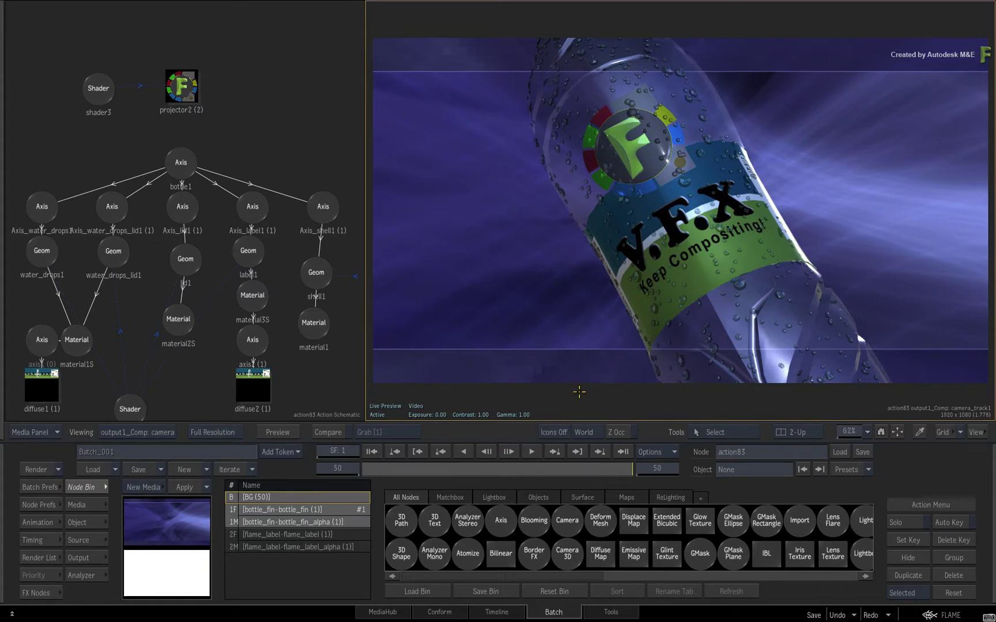
key("alt+1")
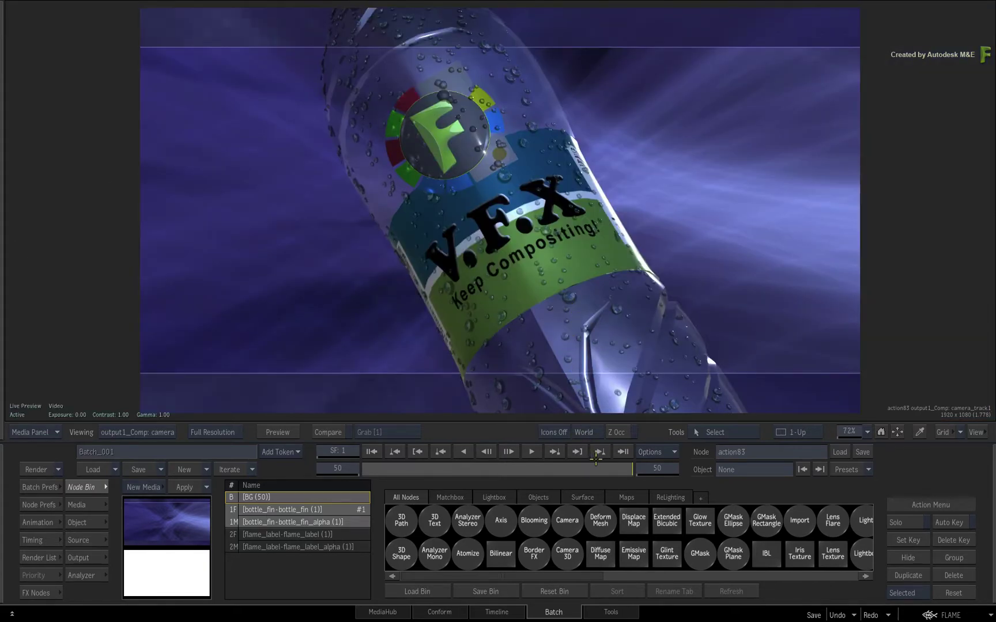
mouse_move(608, 467)
left_mouse_down()
mouse_move(433, 468)
mouse_move(626, 463)
left_mouse_up()
left_click_drag(595, 469, 511, 457)
left_click(509, 454)
Step: View the flame_label source image full-size from the Batch schematic and return to the schematic
key("F4")
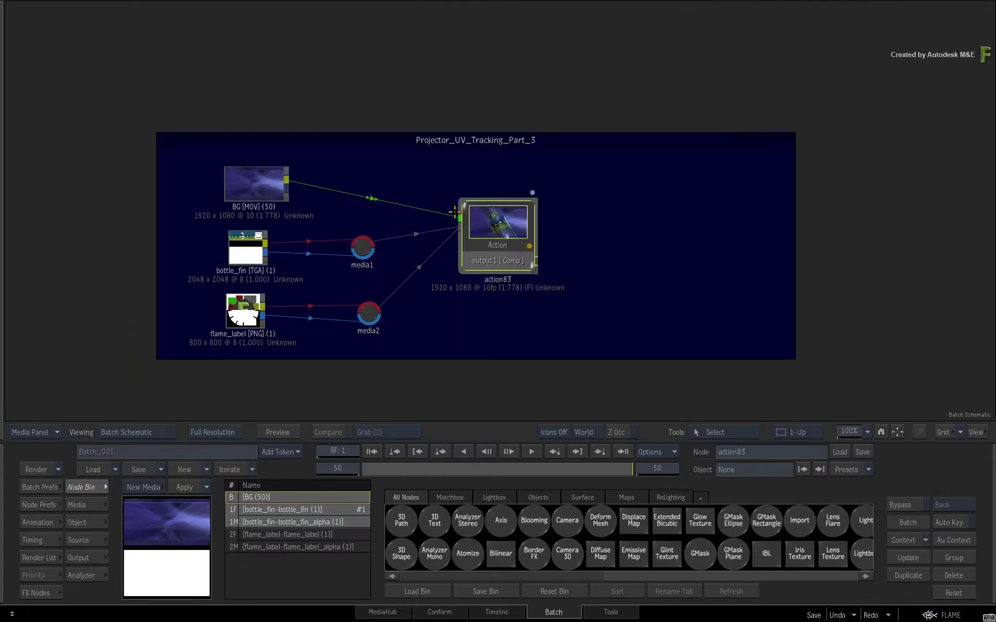
left_click(245, 330)
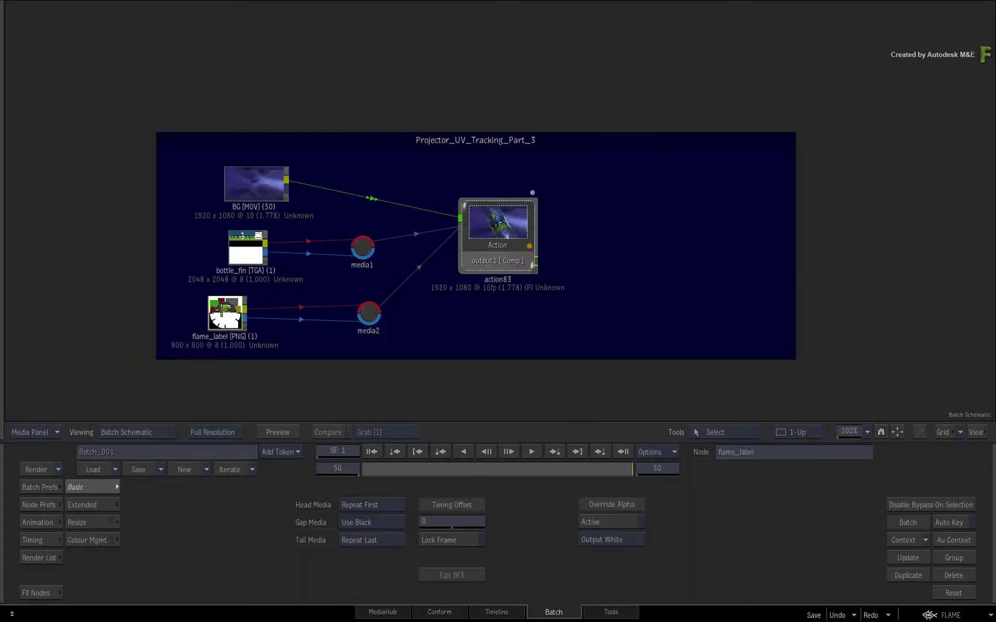
key("F4")
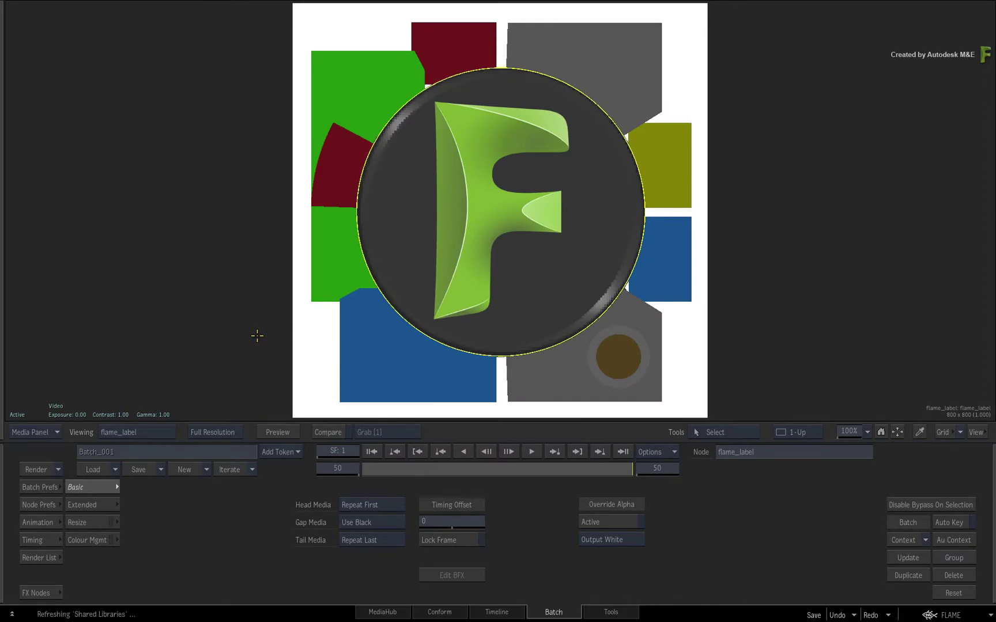
key("F4")
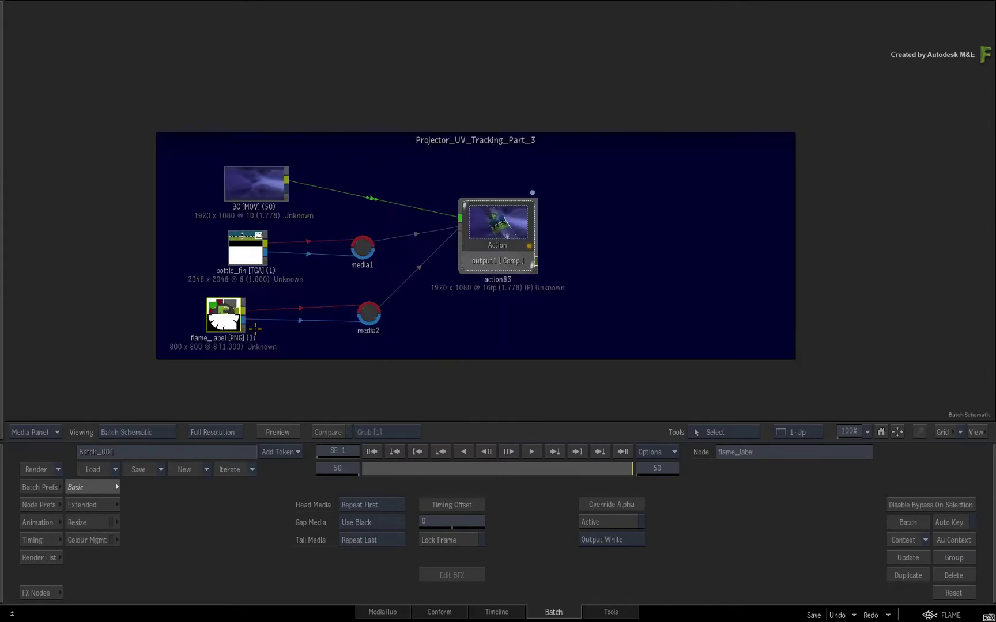
Step: Reopen the action83 node and scrub its composite to frame 50
double_click(514, 205)
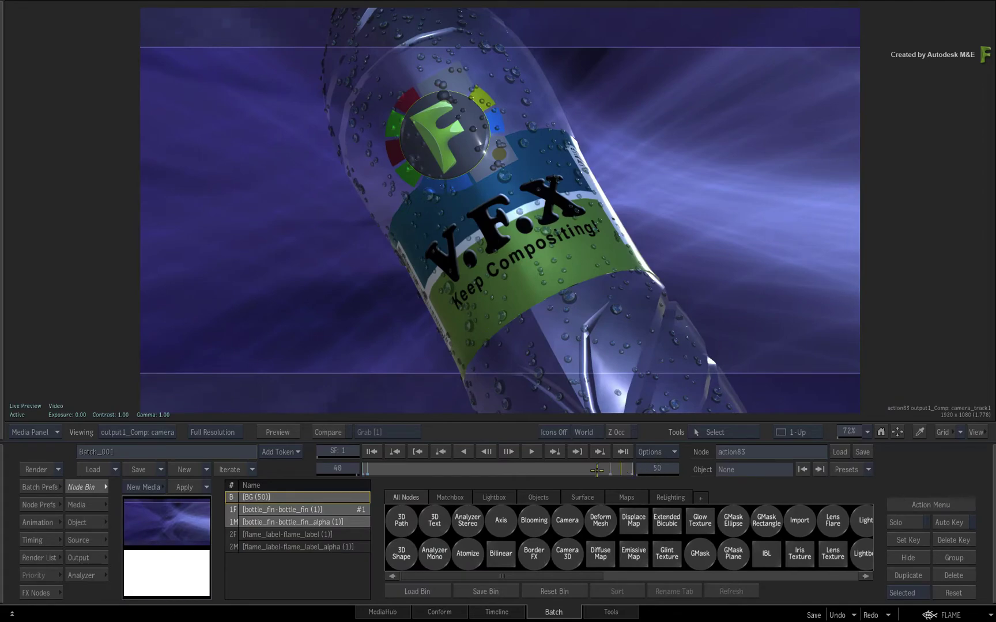
left_click_drag(597, 471, 627, 466)
mouse_move(622, 468)
left_mouse_down()
mouse_move(507, 469)
mouse_move(640, 468)
left_mouse_up()
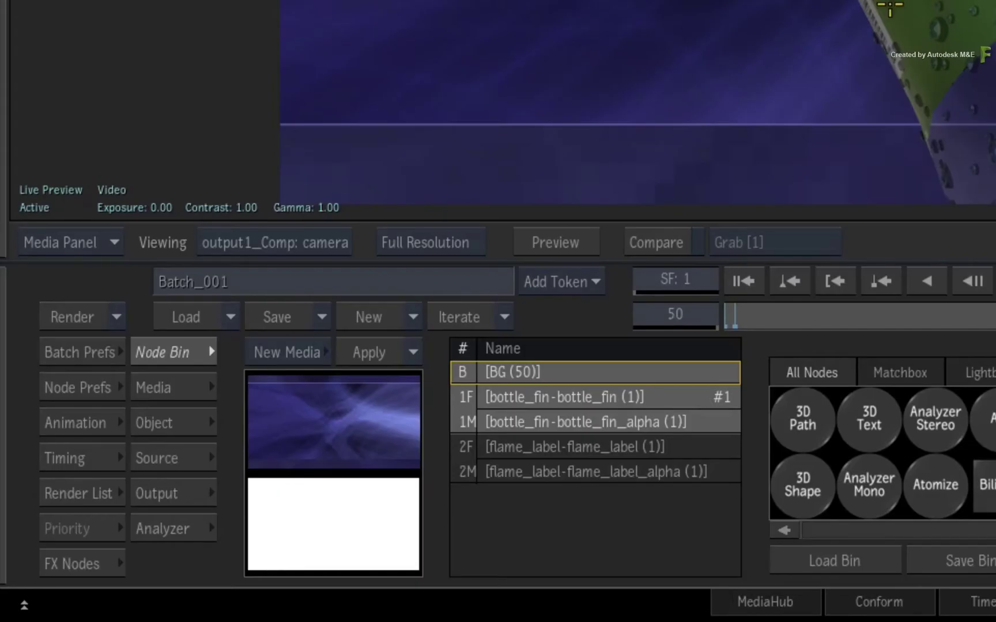
Step: Preview the Matte render pass in action83's output settings, disable that pass again and examine the matte up to frame 50
left_click(172, 494)
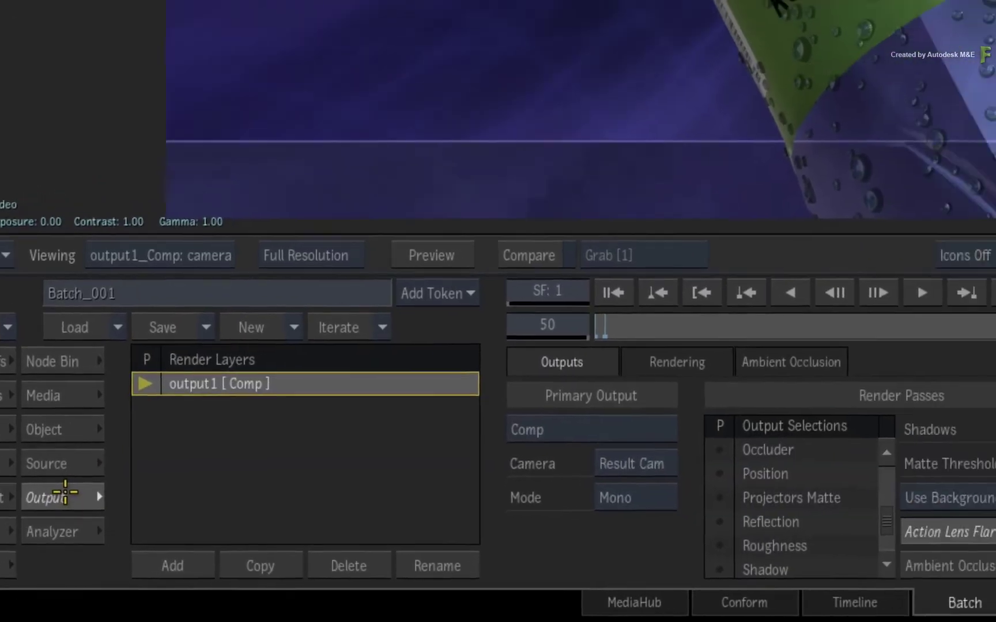
left_click_drag(890, 514, 890, 474)
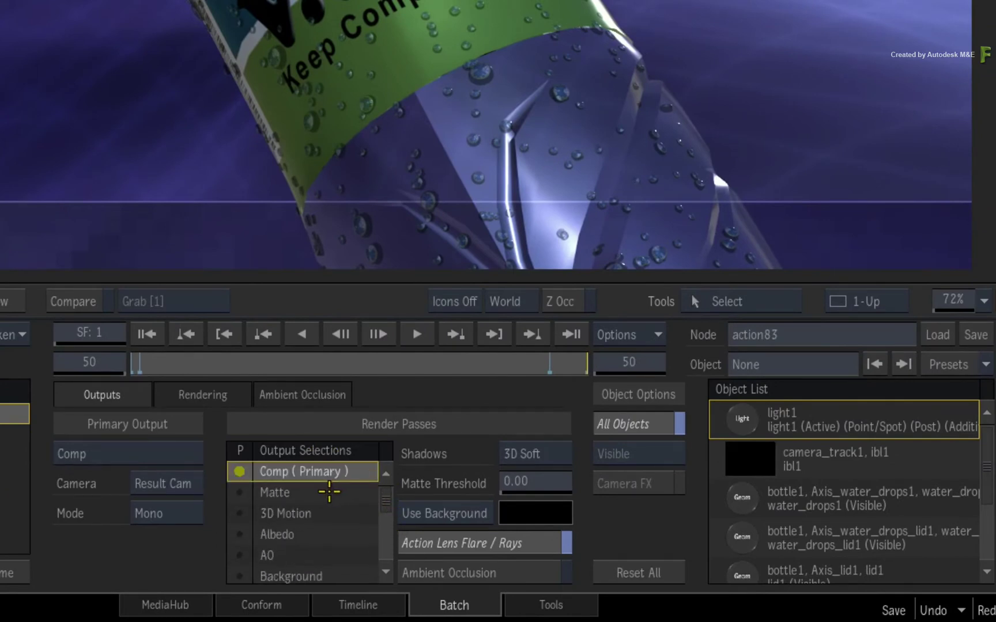
left_click(329, 492)
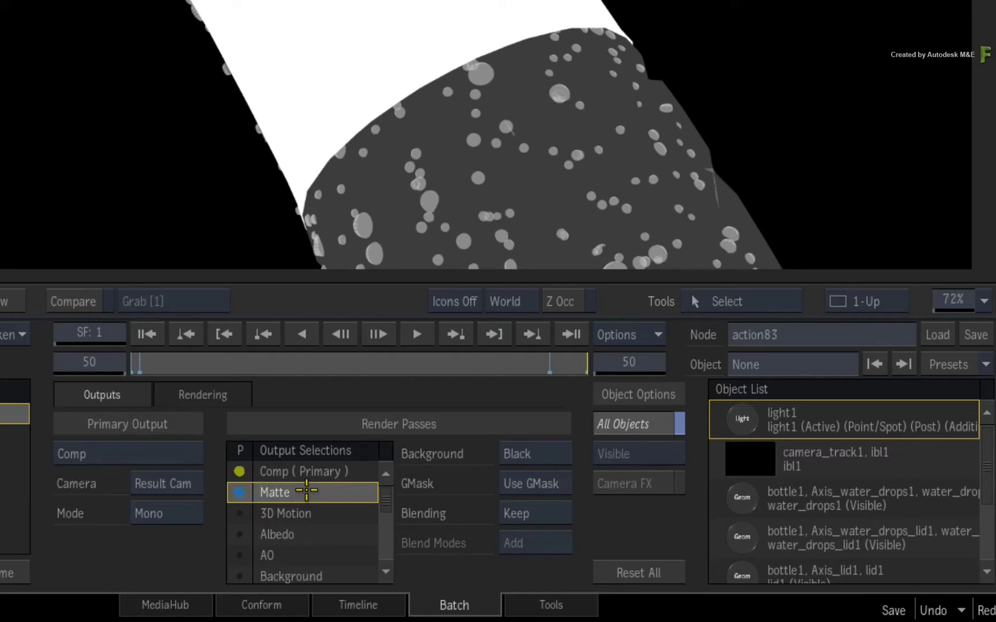
left_click(240, 493)
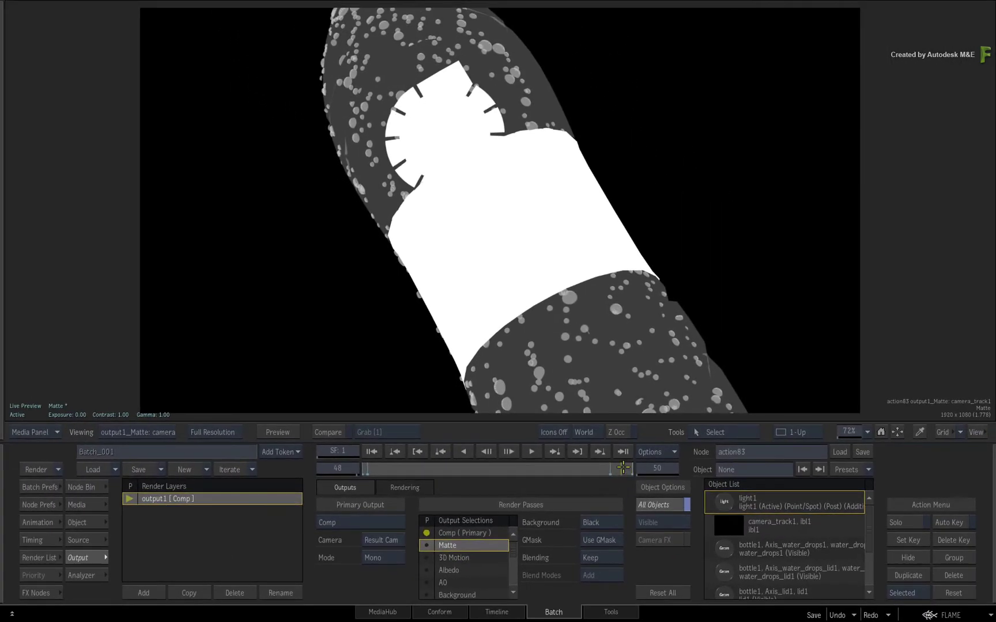
left_click_drag(576, 372, 452, 390)
left_click_drag(547, 479, 645, 468)
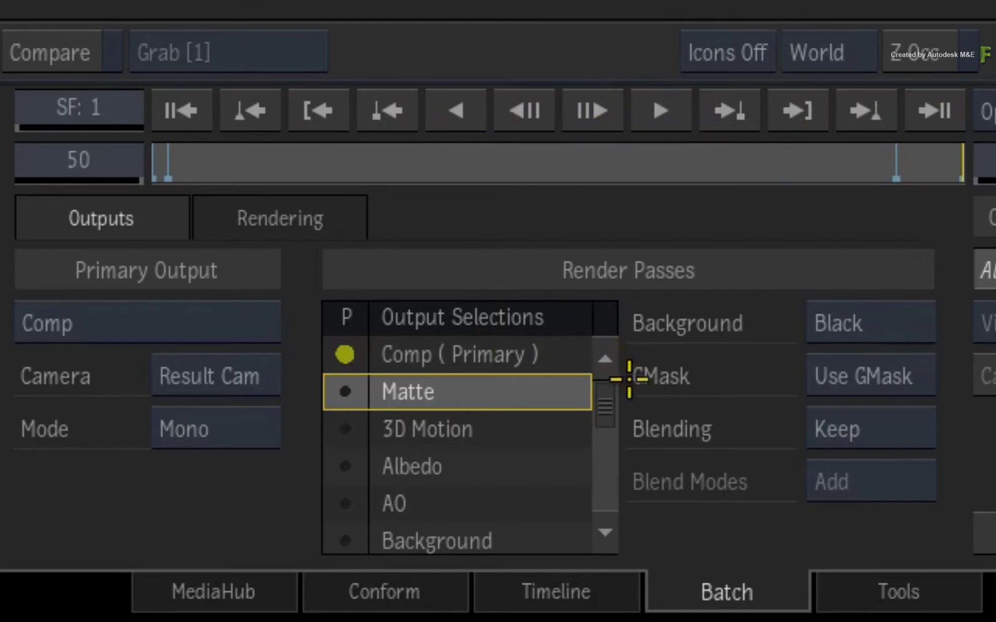
Step: Examine the Projectors Matte render pass across the animation and enable it as an additional output of action83
left_click_drag(615, 403, 626, 476)
left_click(549, 394)
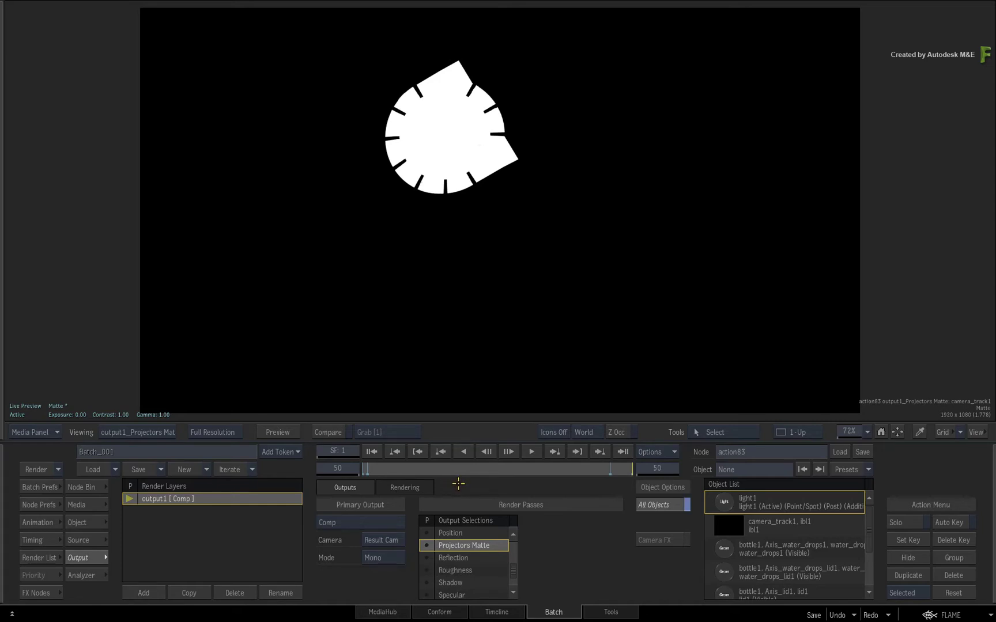
left_click_drag(630, 471, 538, 452)
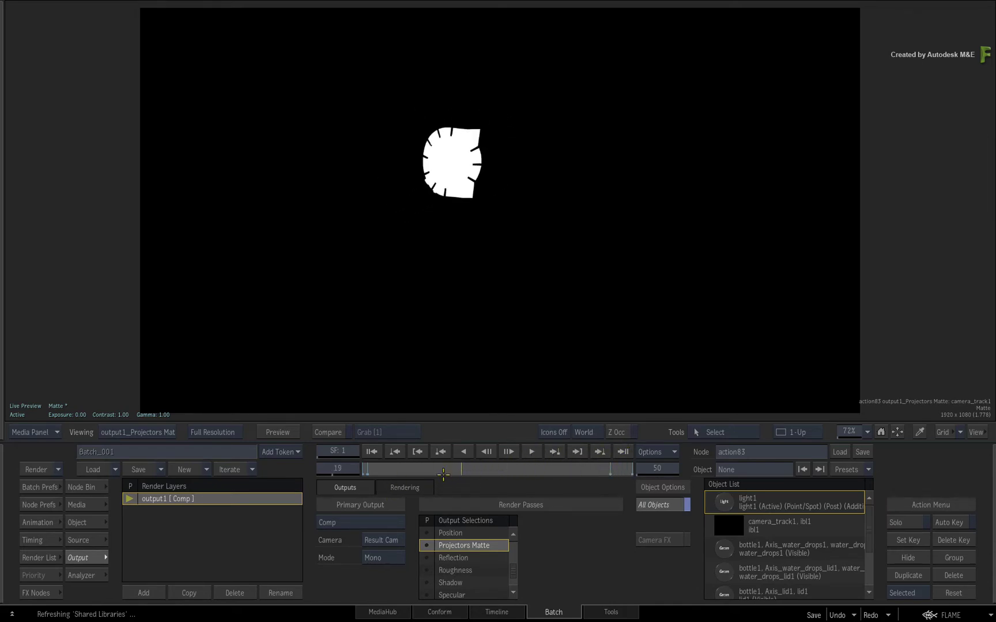
left_click_drag(443, 474, 620, 468)
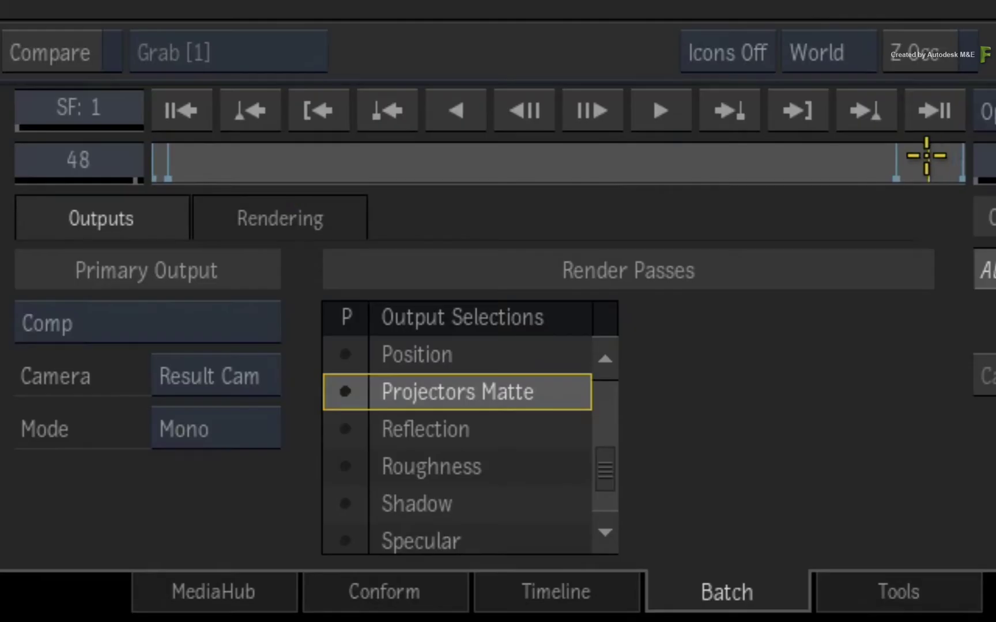
left_click_drag(926, 155, 631, 230)
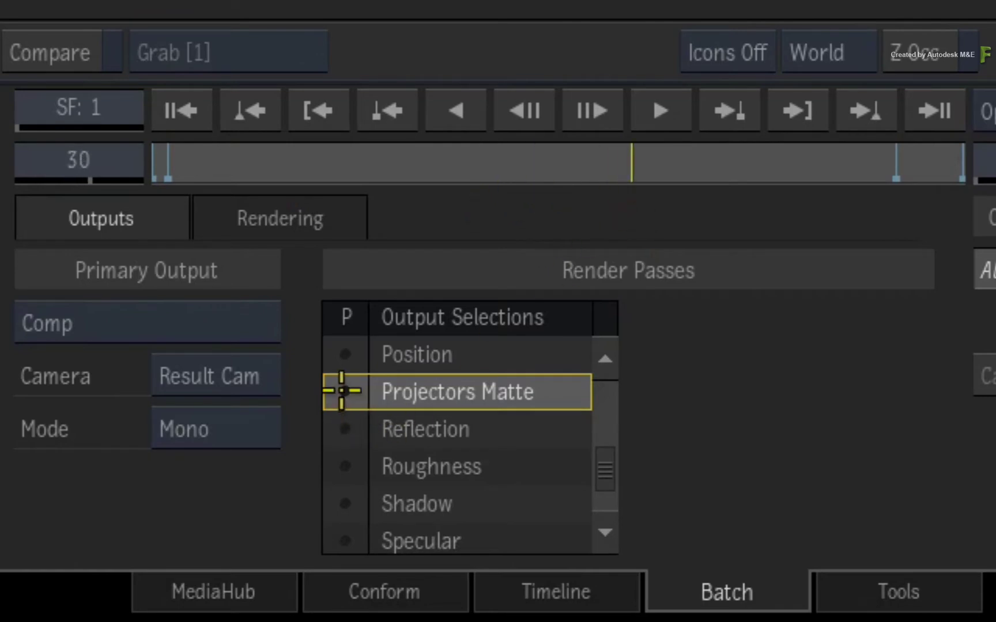
left_click(344, 392)
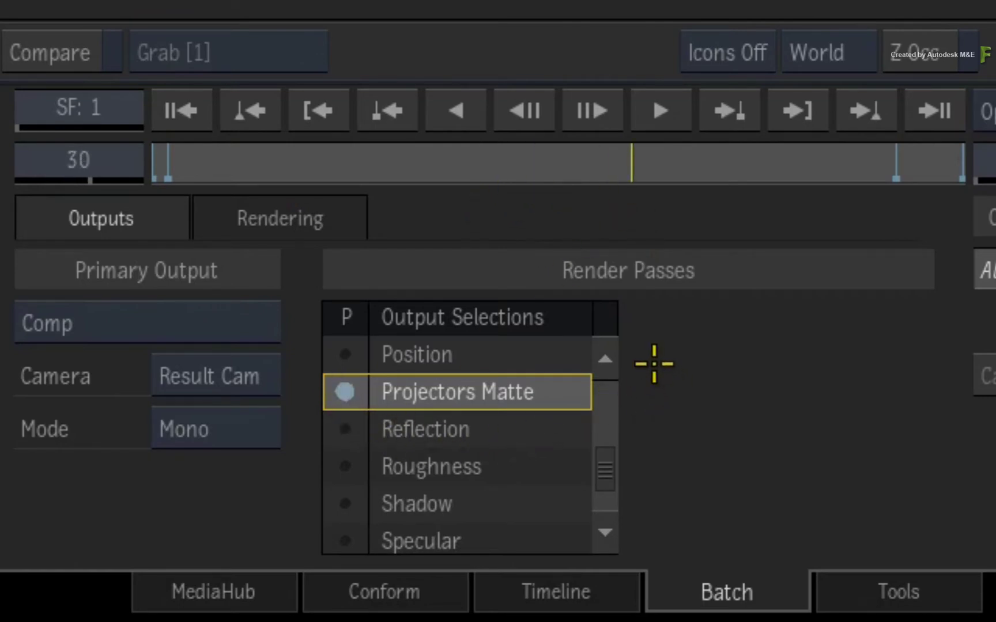
left_click_drag(651, 169, 500, 165)
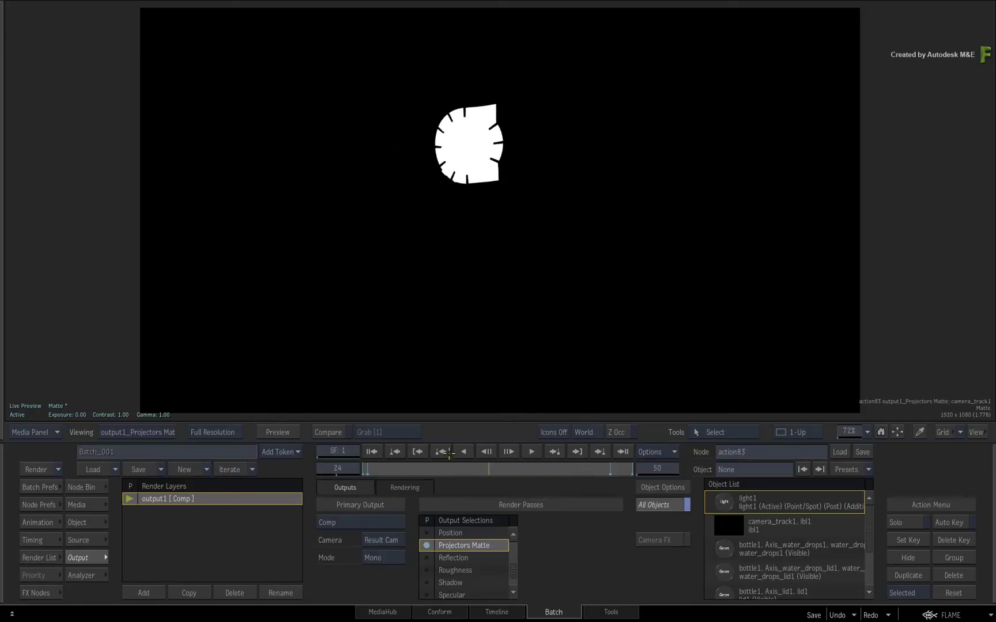
Step: Add a Colour Correct node in the Batch schematic and connect action83's Comp output to its front input and Projectors Matte to its matte input
key("Escape")
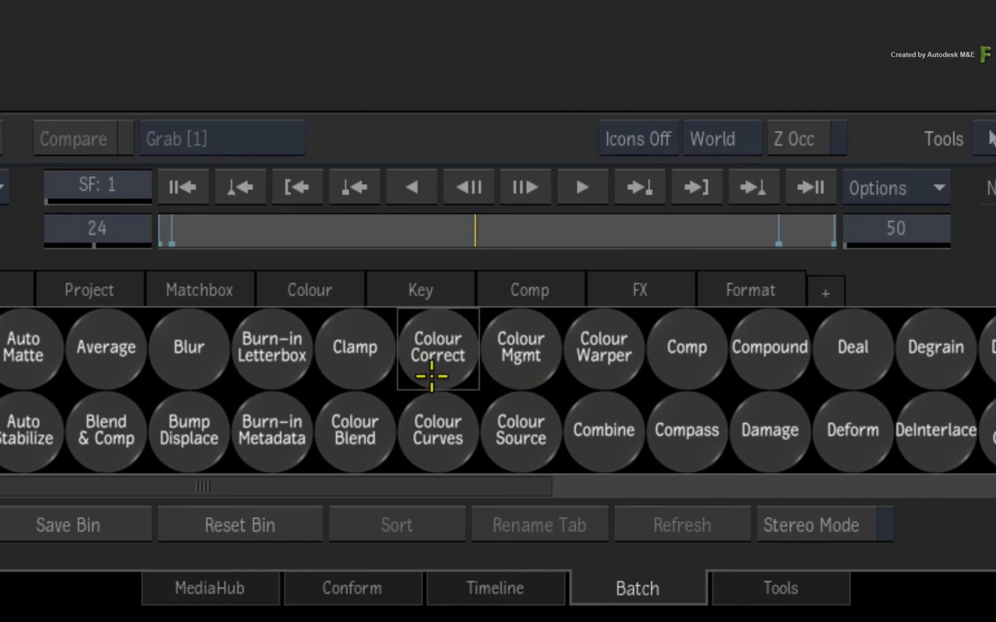
left_click_drag(439, 365, 774, 338)
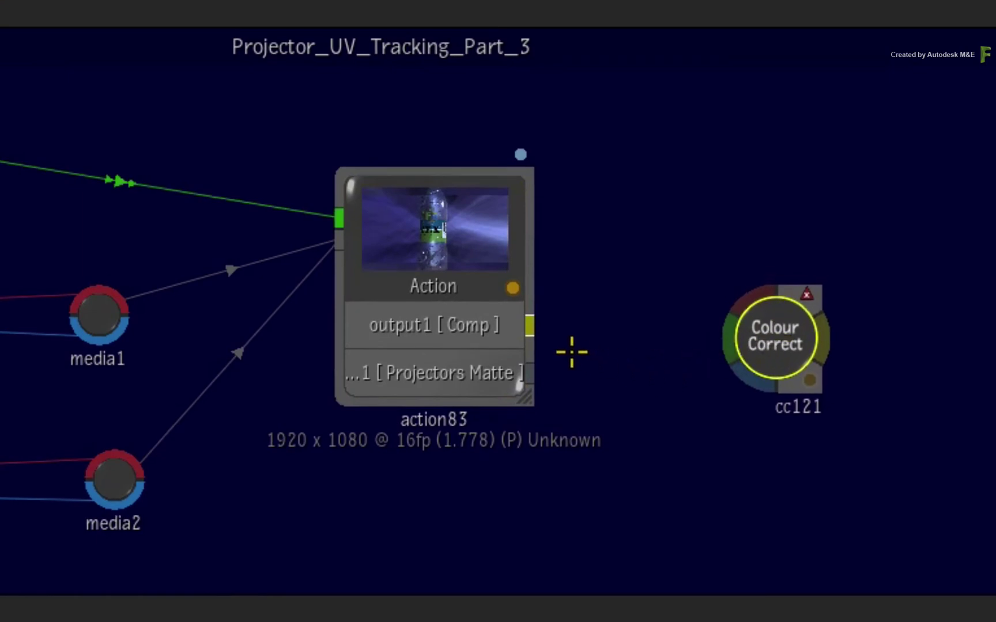
left_click_drag(531, 320, 777, 335)
left_click_drag(533, 374, 758, 345)
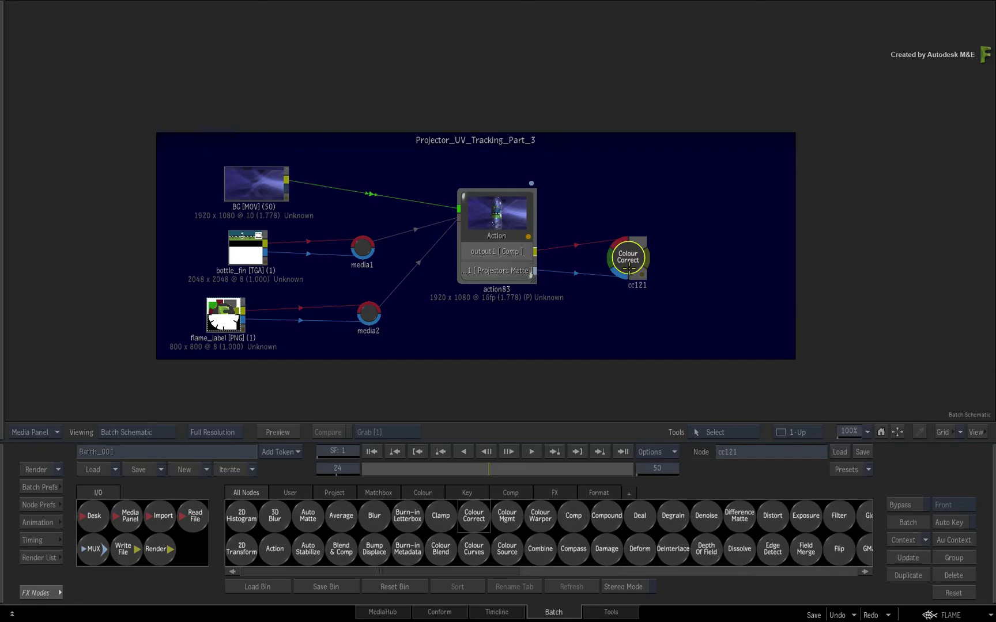
Step: Open the Colour Correct node's settings and view its result at frame 33
double_click(762, 361)
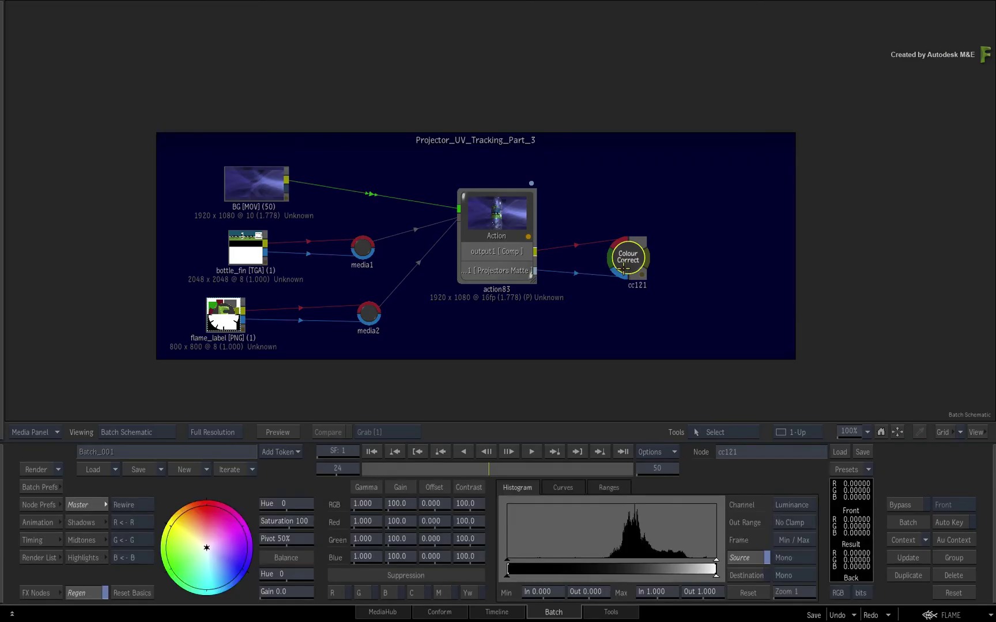
key("F4")
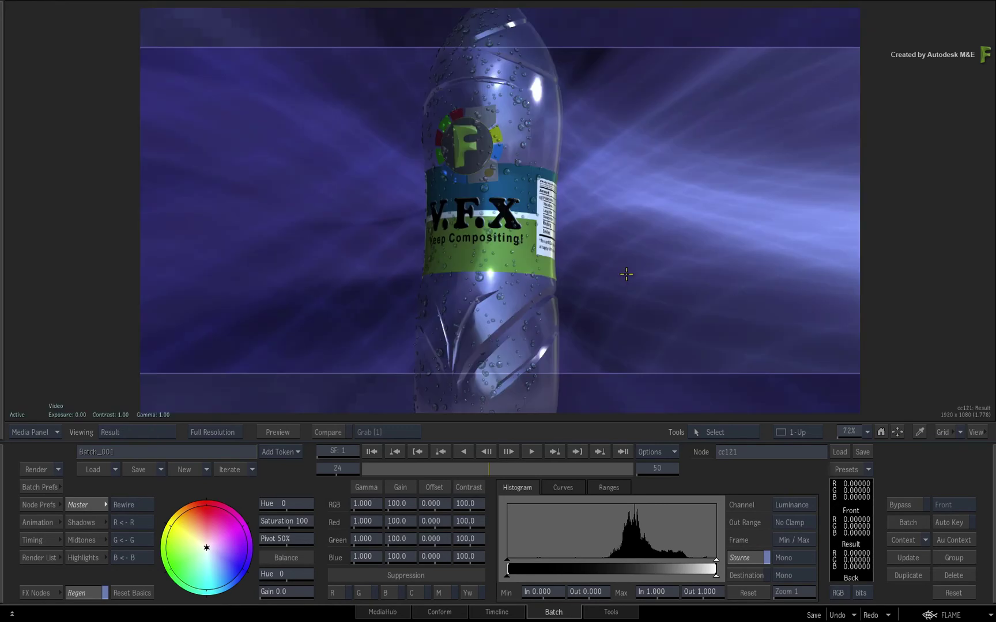
mouse_move(496, 468)
left_mouse_down()
mouse_move(547, 466)
mouse_move(522, 466)
mouse_move(539, 466)
left_mouse_up()
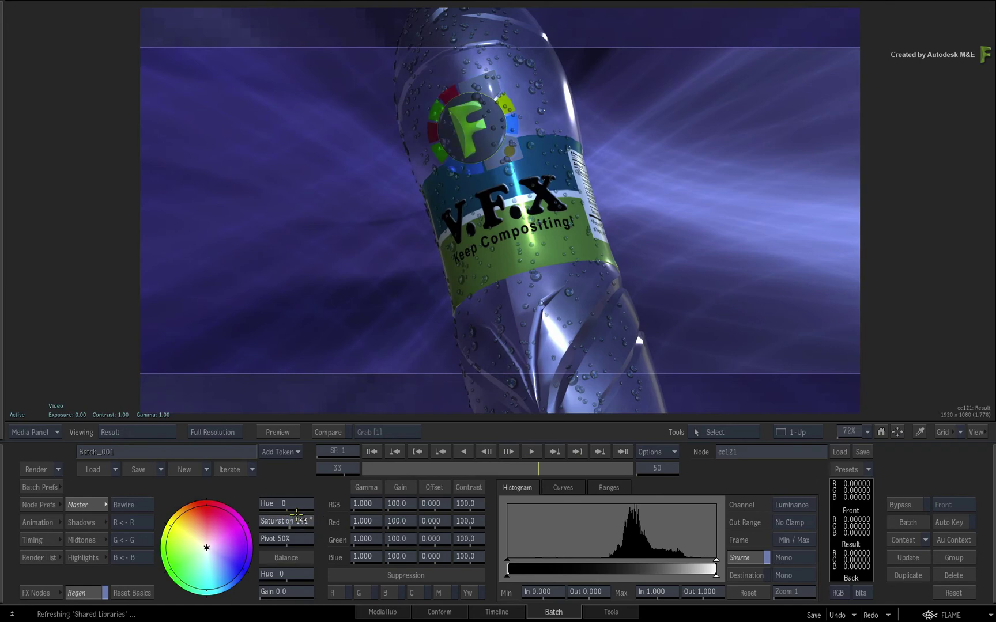
Step: Colour correct the projected logo with saturation 151%, RGB gamma 1.270, RGB contrast 129 and RGB gain 116
left_click_drag(369, 500, 384, 500)
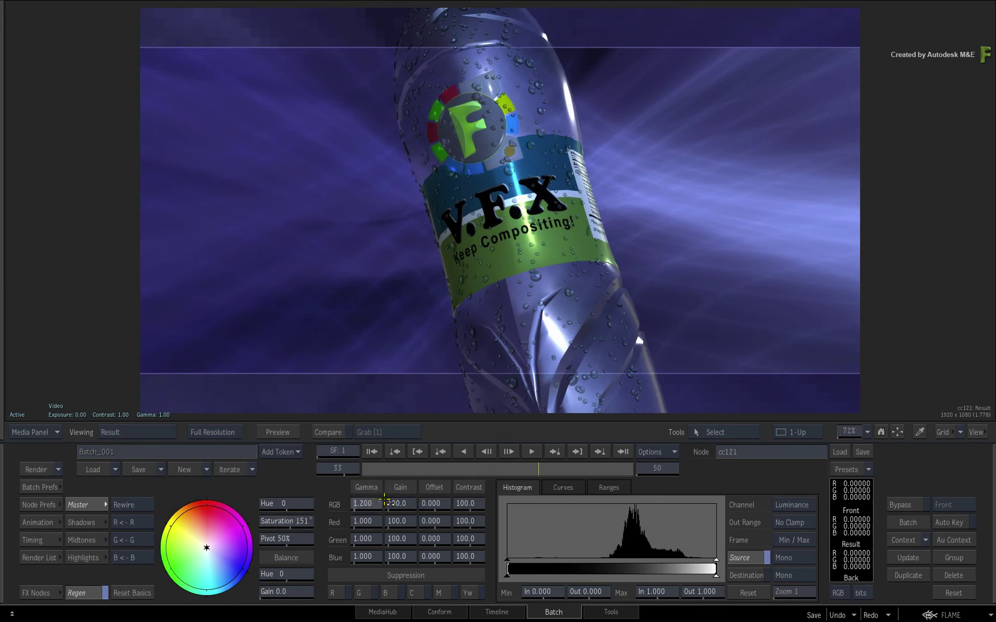
left_click_drag(484, 504, 490, 503)
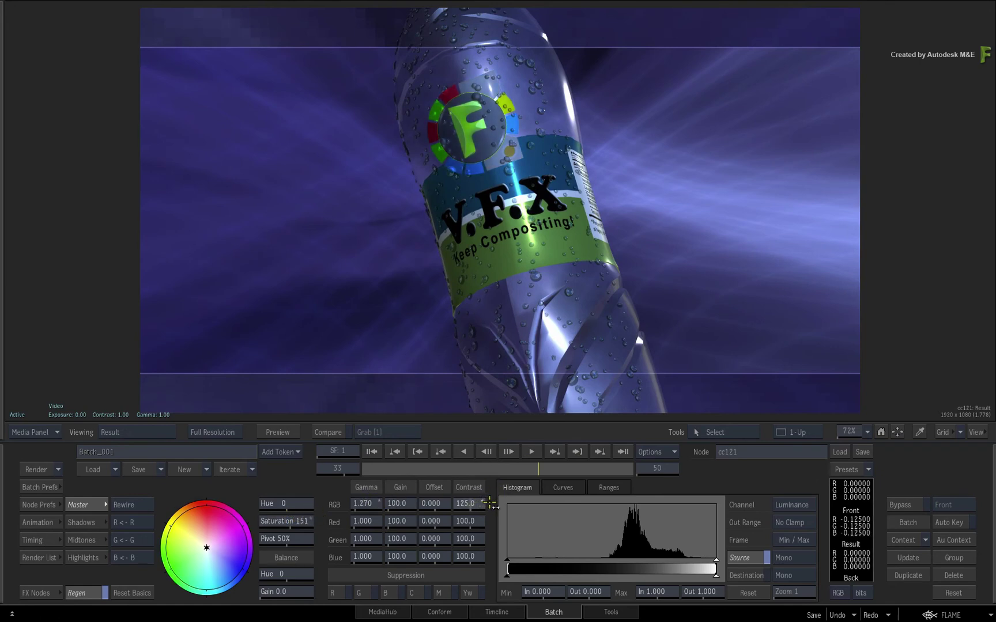
left_click_drag(400, 503, 413, 503)
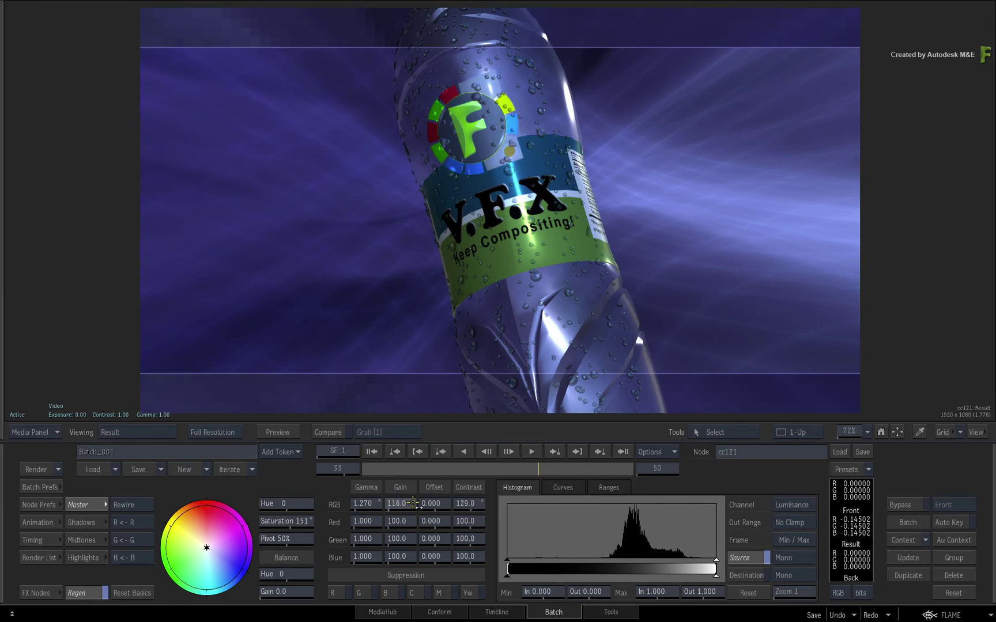
Step: Refine the logo's correction to RGB gain 115, offset -0.047 and contrast 131, checking it at frames 10 and 50
left_click(442, 452)
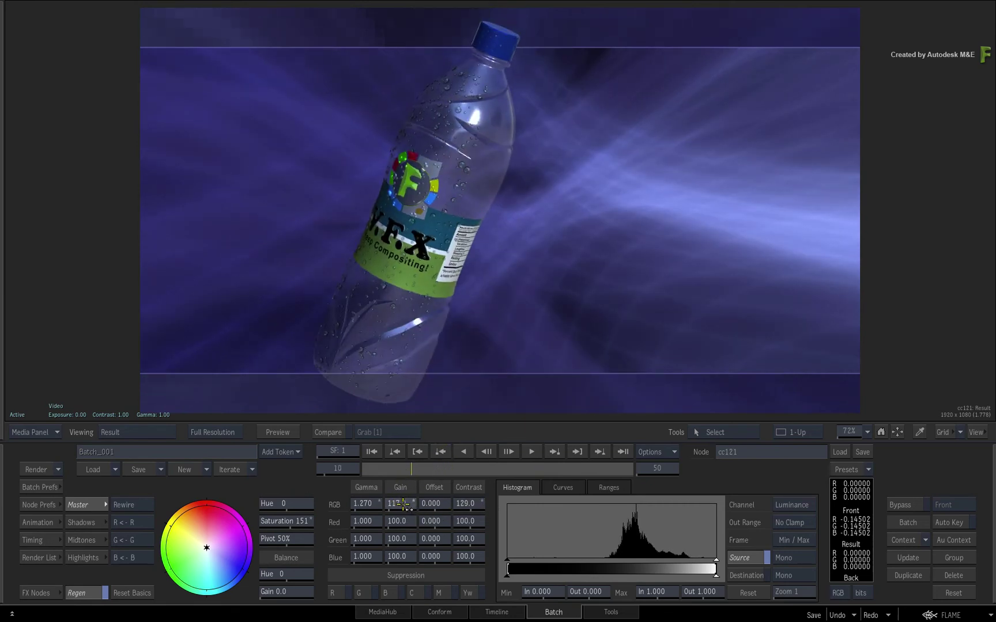
left_click_drag(404, 505, 399, 506)
left_click(531, 452)
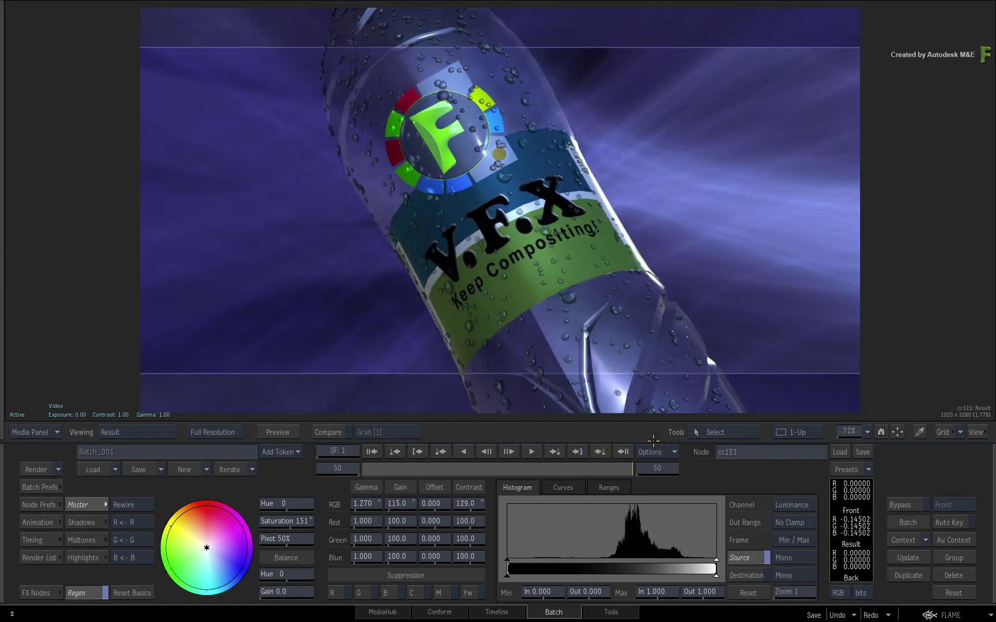
left_click_drag(465, 505, 411, 502)
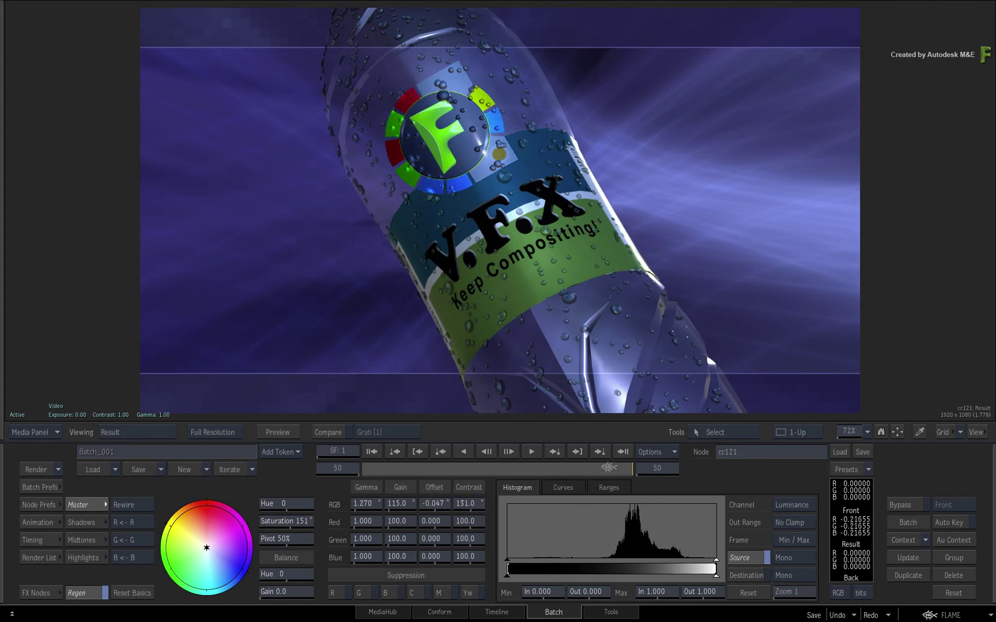
Step: Scrub the corrected result, return to the Batch schematic and shift the Colour Correct node slightly up and to the right
left_click_drag(609, 468, 643, 469)
key("Escape")
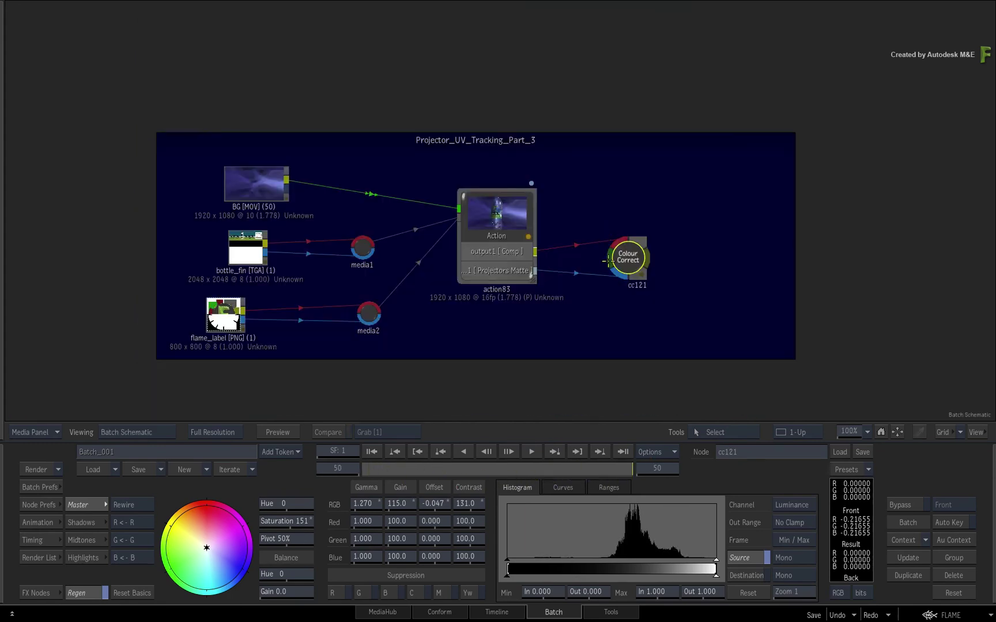
left_click_drag(630, 252, 639, 247)
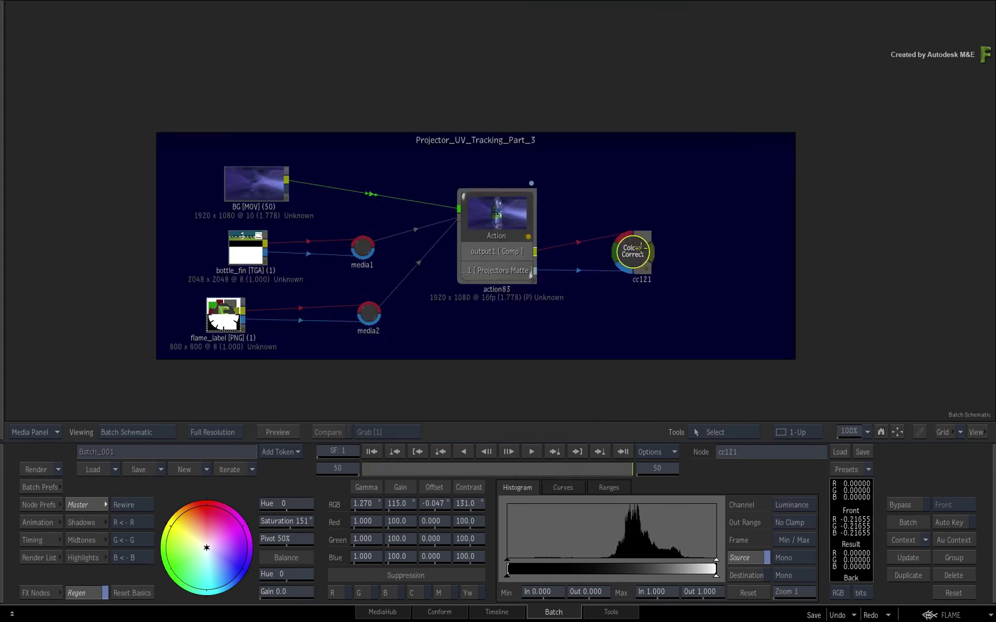